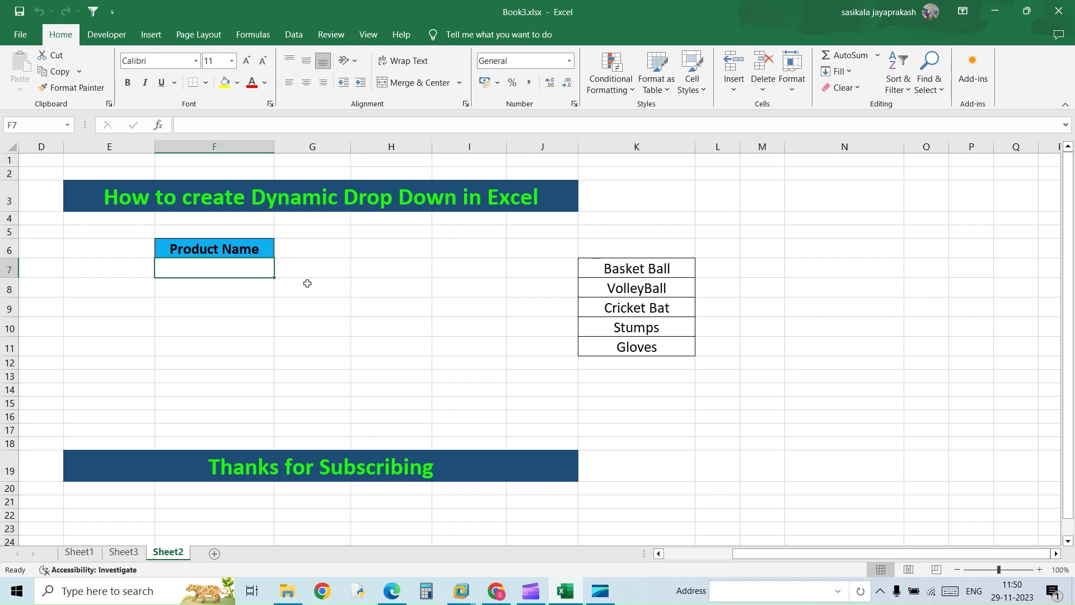
Switch to the Data ribbon while F7 waits for its dropdown
{"action": "left_click", "coordinate": [294, 35]}
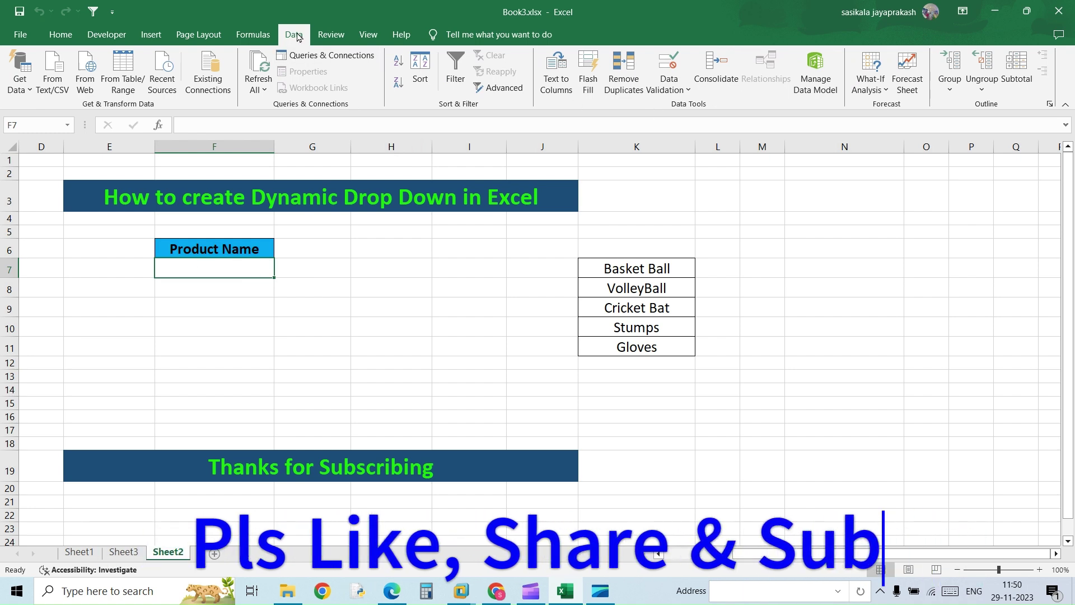
Add list validation to F7 with K7:K11 as the source range
{"action": "left_click", "coordinate": [668, 91]}
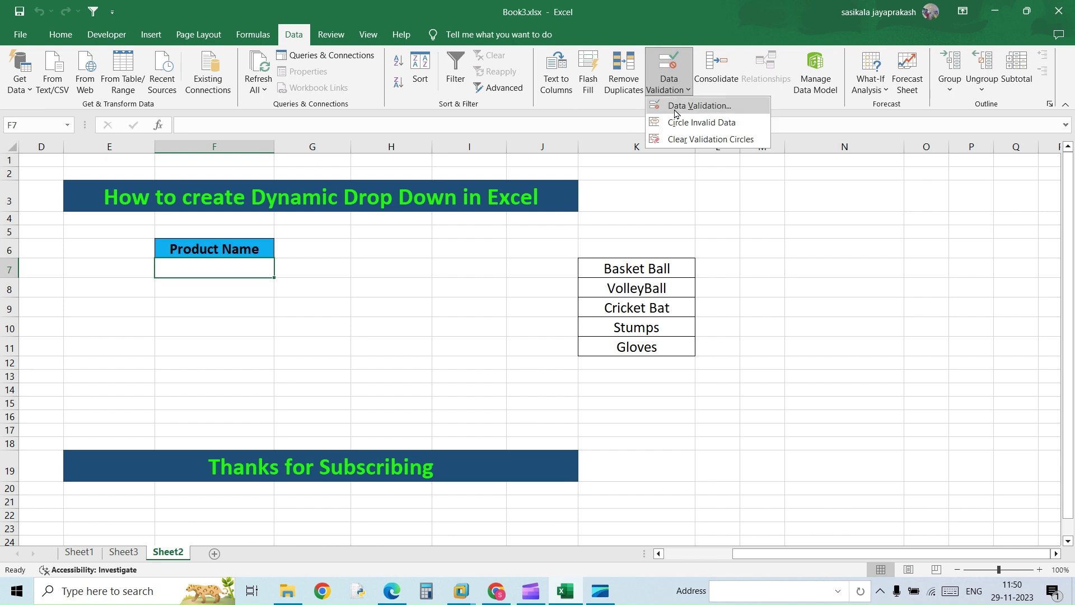
{"action": "left_click", "coordinate": [677, 107]}
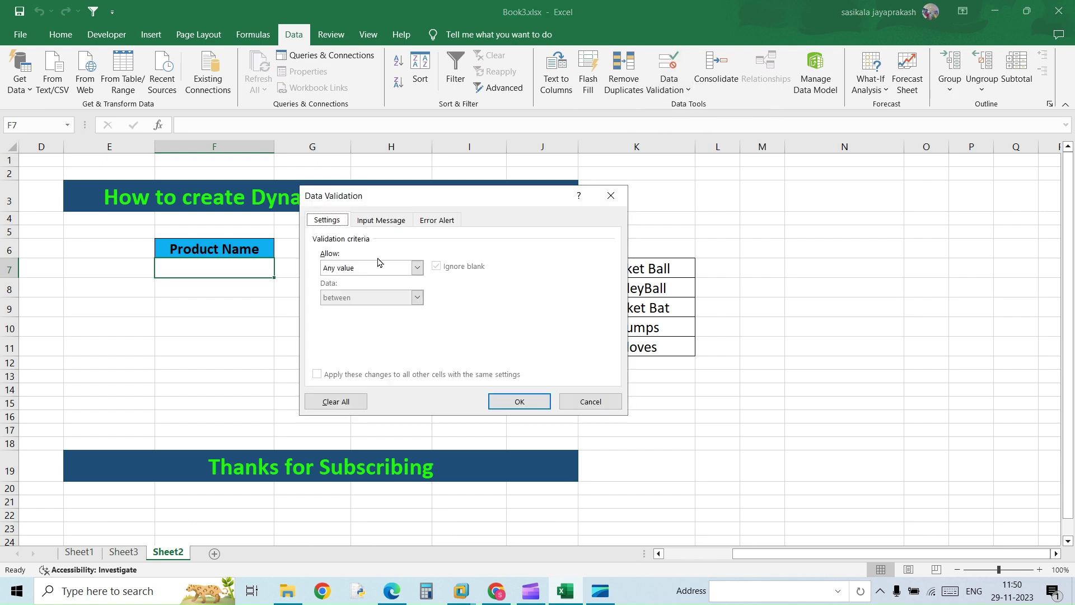
{"action": "left_click", "coordinate": [416, 268]}
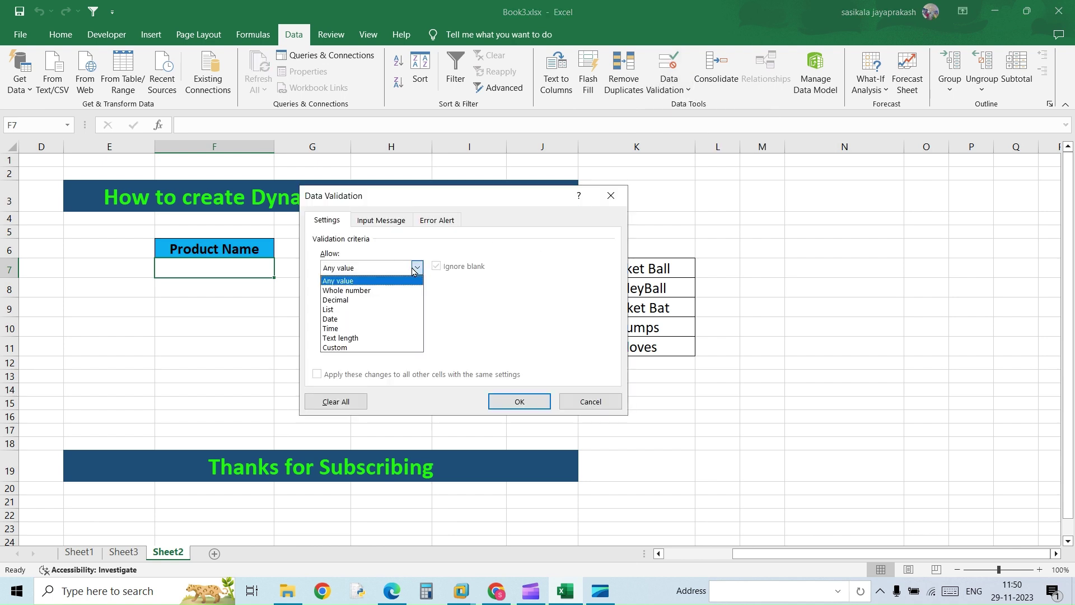
{"action": "left_click", "coordinate": [352, 310]}
{"action": "left_click", "coordinate": [367, 325]}
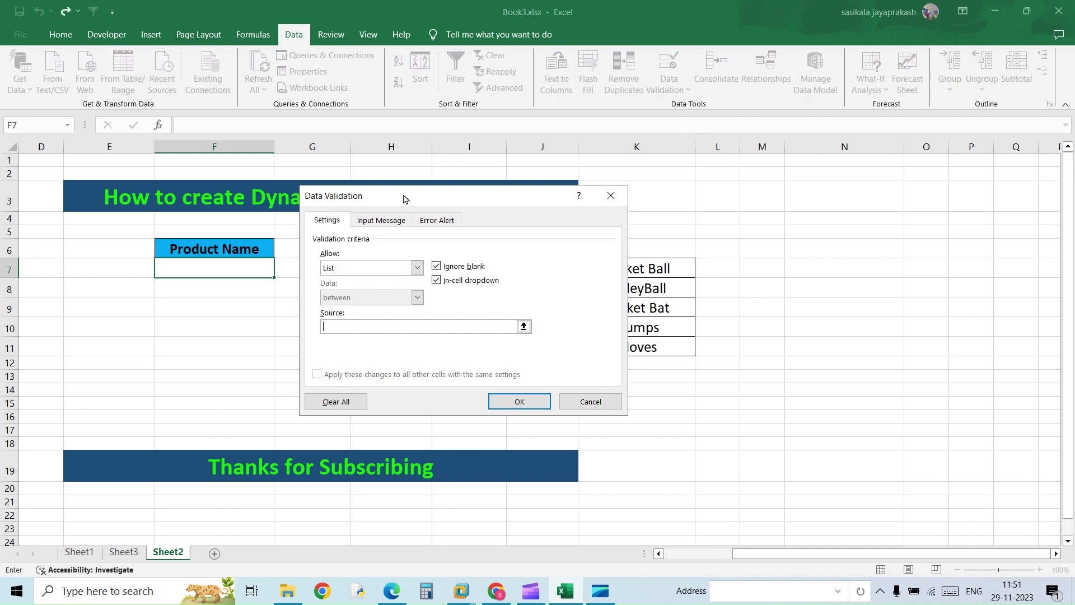
{"action": "left_click_drag", "start_coordinate": [404, 199], "coordinate": [251, 181]}
{"action": "left_click_drag", "start_coordinate": [640, 269], "coordinate": [639, 349]}
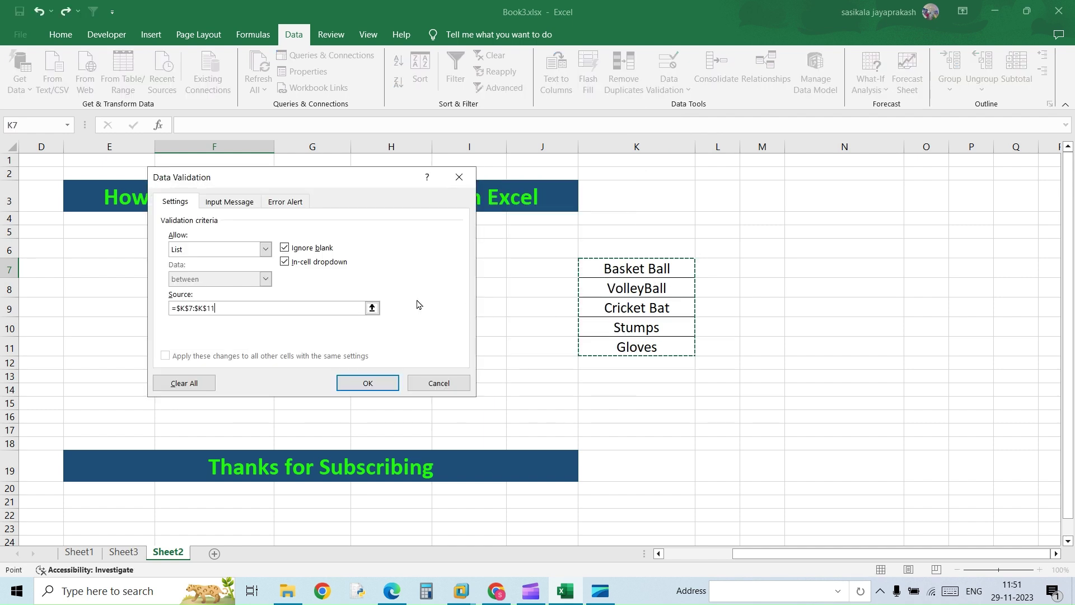
{"action": "left_click", "coordinate": [367, 383]}
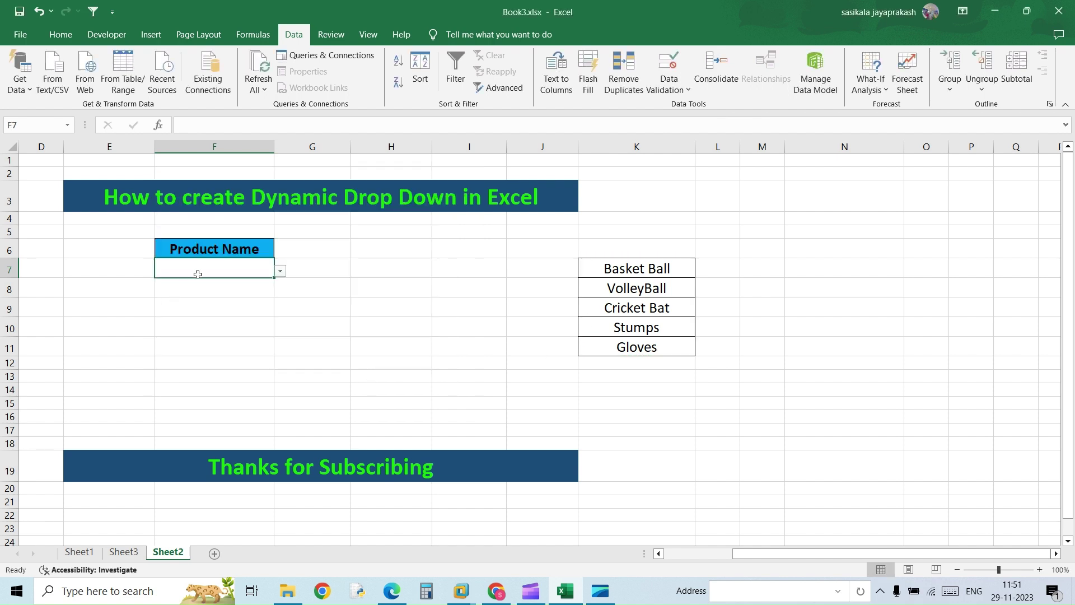
Preview F7's five product choices, then enter Helmet in K12 below Gloves
{"action": "left_click", "coordinate": [279, 271]}
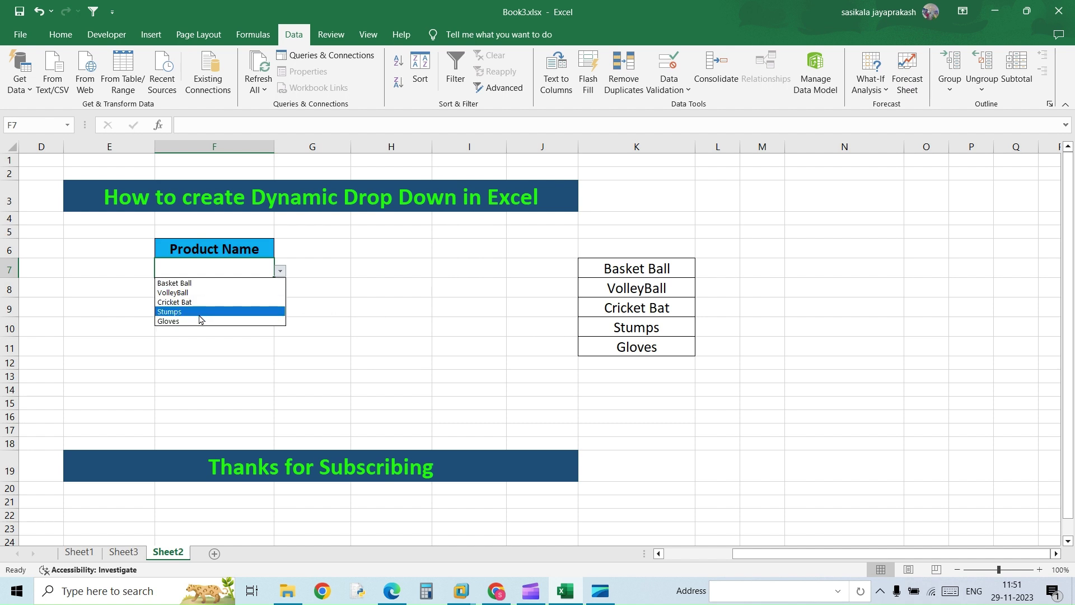
{"action": "left_click", "coordinate": [626, 367]}
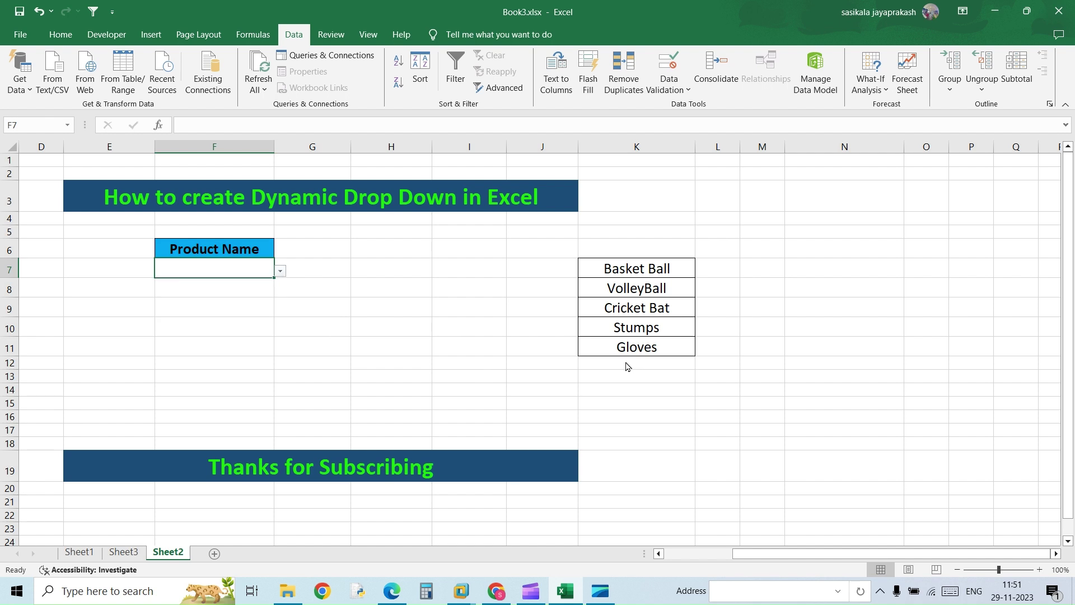
{"action": "left_click", "coordinate": [611, 361]}
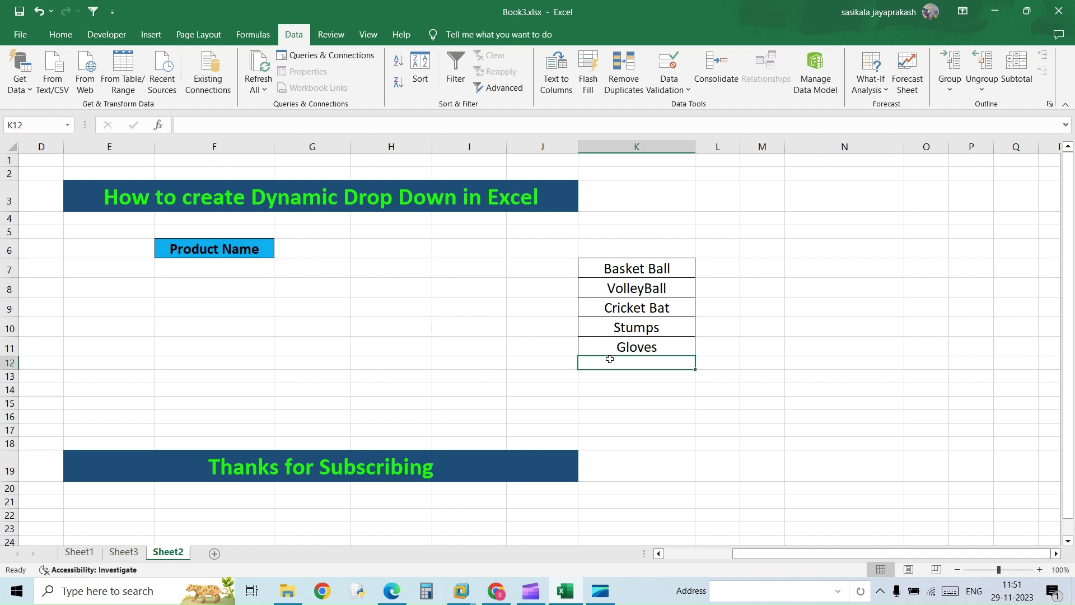
{"action": "type", "text": "Helmet"}
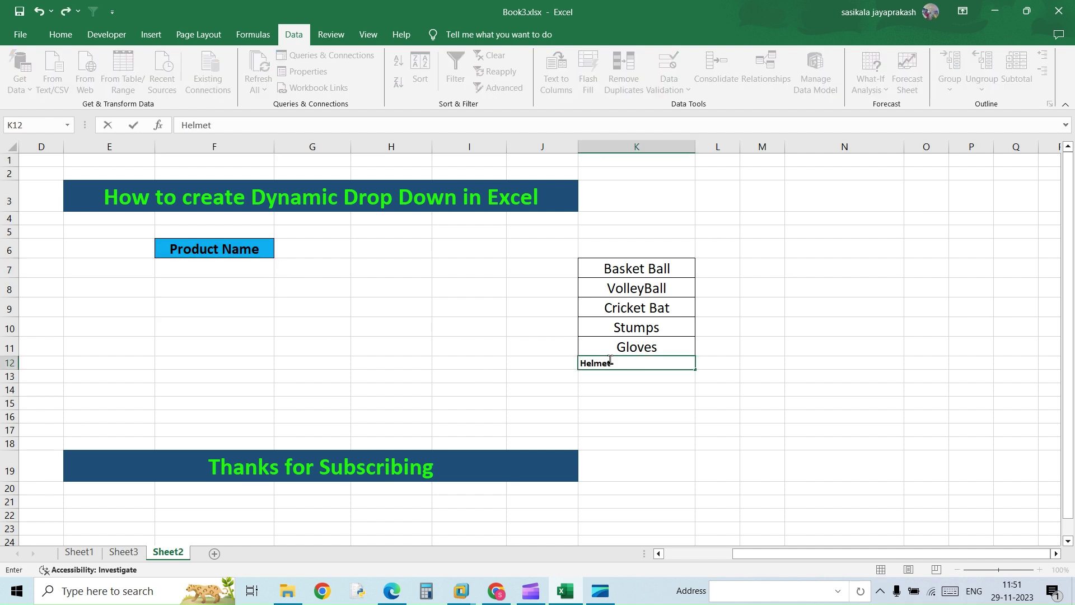
{"action": "key", "text": "Return"}
Reopen F7's dropdown to confirm Helmet is still not listed
{"action": "left_click", "coordinate": [509, 364]}
{"action": "left_click", "coordinate": [633, 366]}
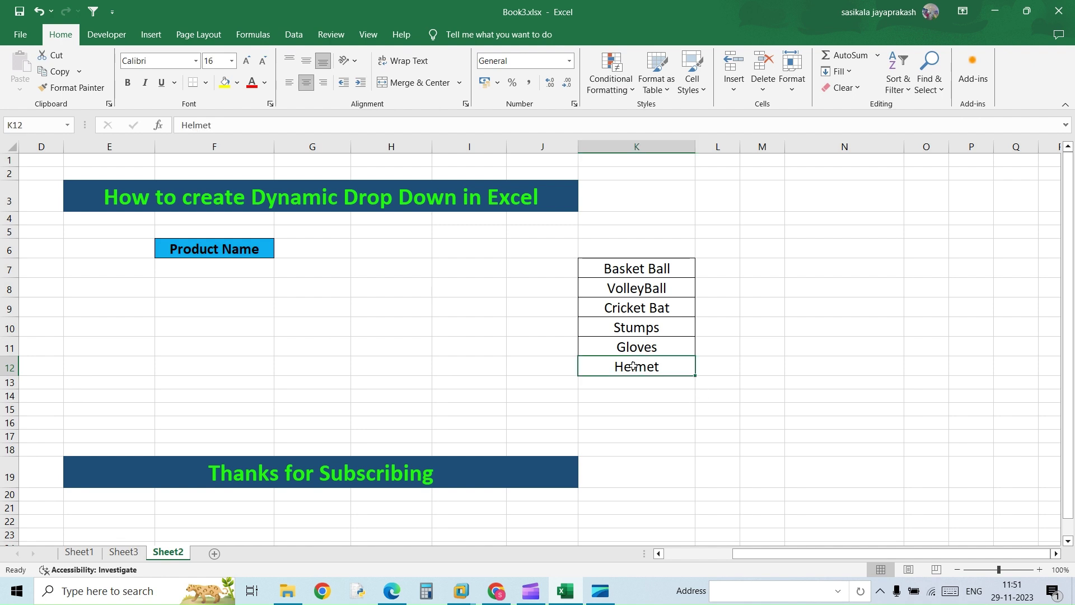
{"action": "left_click", "coordinate": [242, 263]}
{"action": "left_click", "coordinate": [279, 271]}
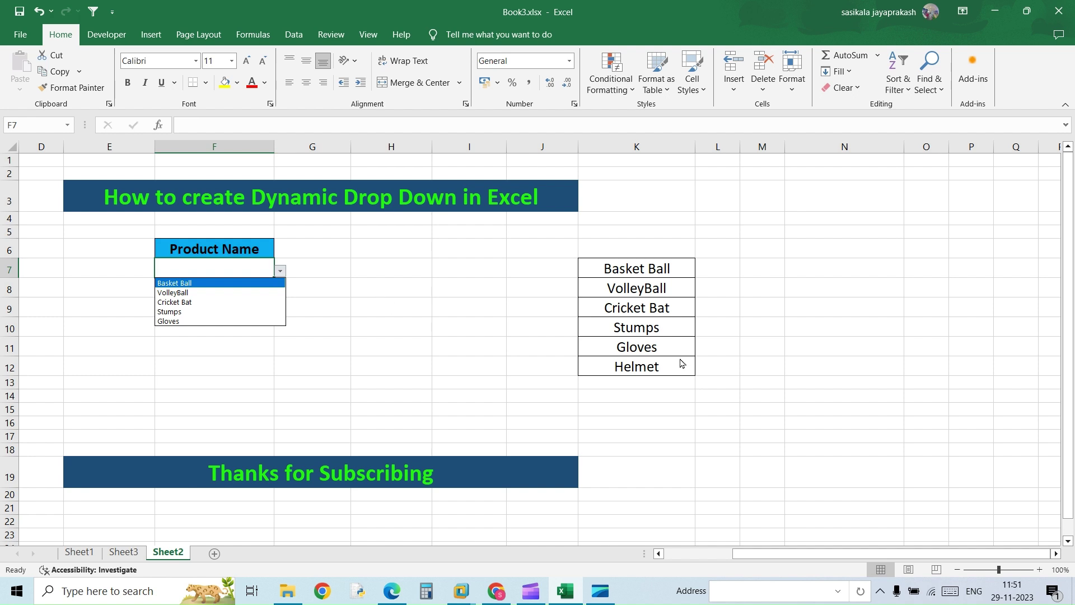
{"action": "left_click", "coordinate": [277, 268]}
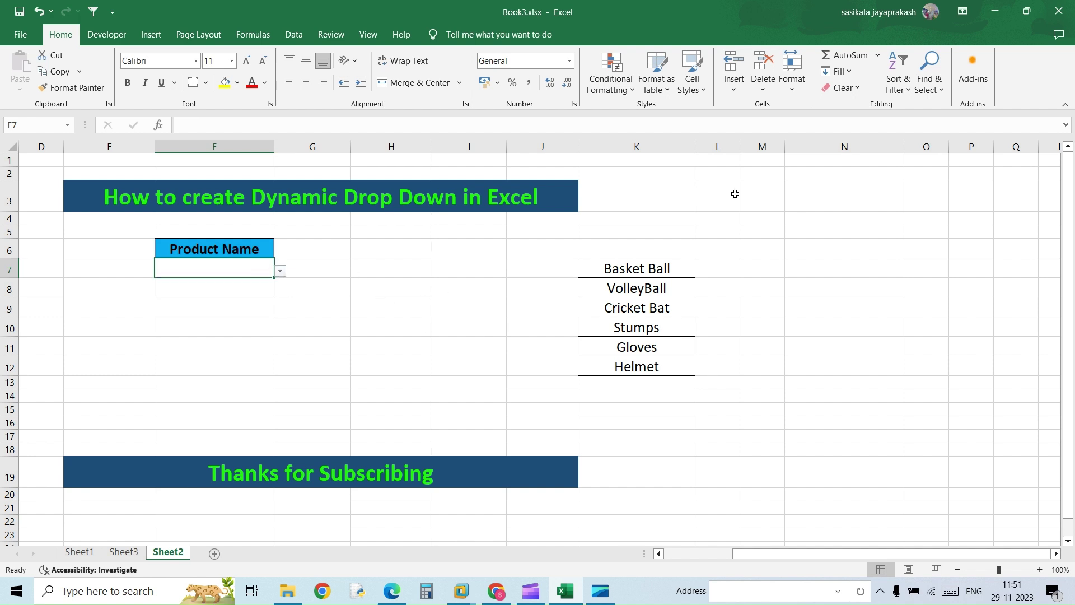
Change F7's list source to K7:K12 and verify Helmet now appears in the dropdown
{"action": "left_click", "coordinate": [293, 35]}
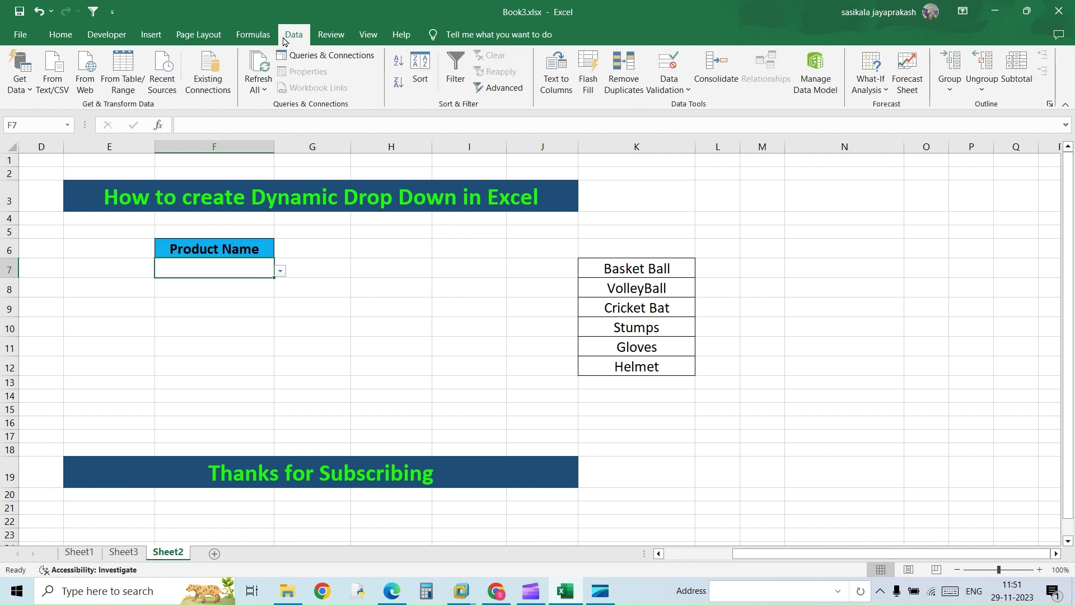
{"action": "left_click", "coordinate": [679, 96]}
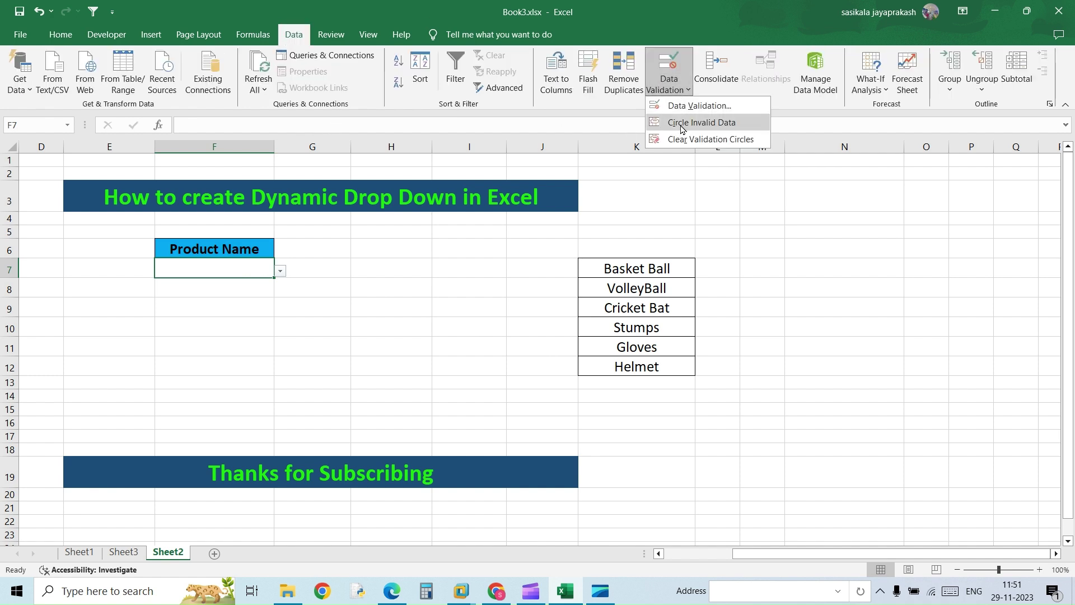
{"action": "left_click", "coordinate": [700, 106]}
{"action": "left_click", "coordinate": [247, 309]}
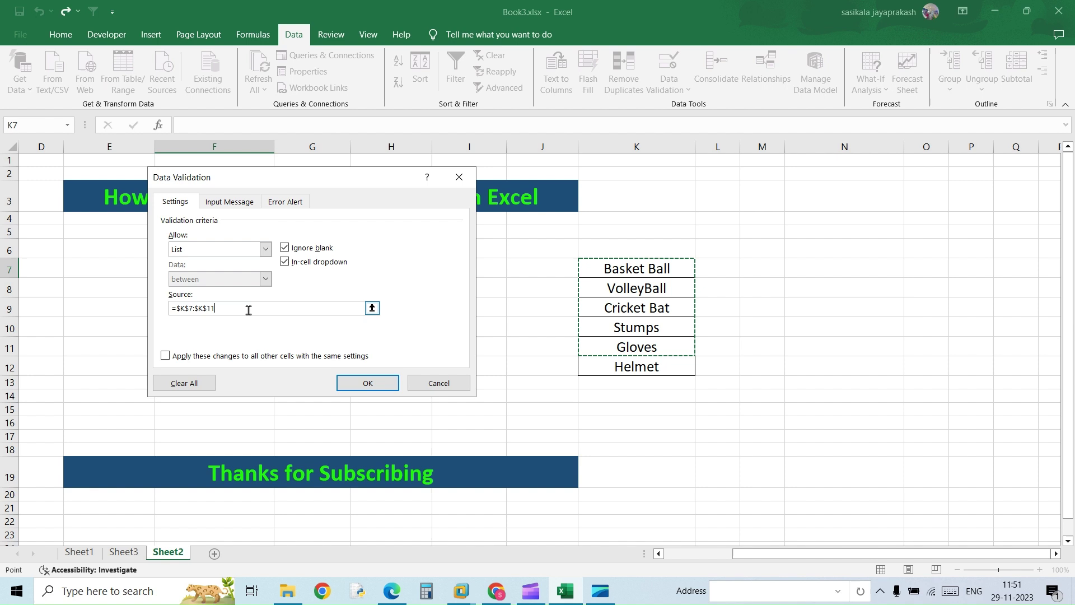
{"action": "left_click_drag", "start_coordinate": [281, 310], "coordinate": [89, 311]}
{"action": "key", "text": "BackSpace"}
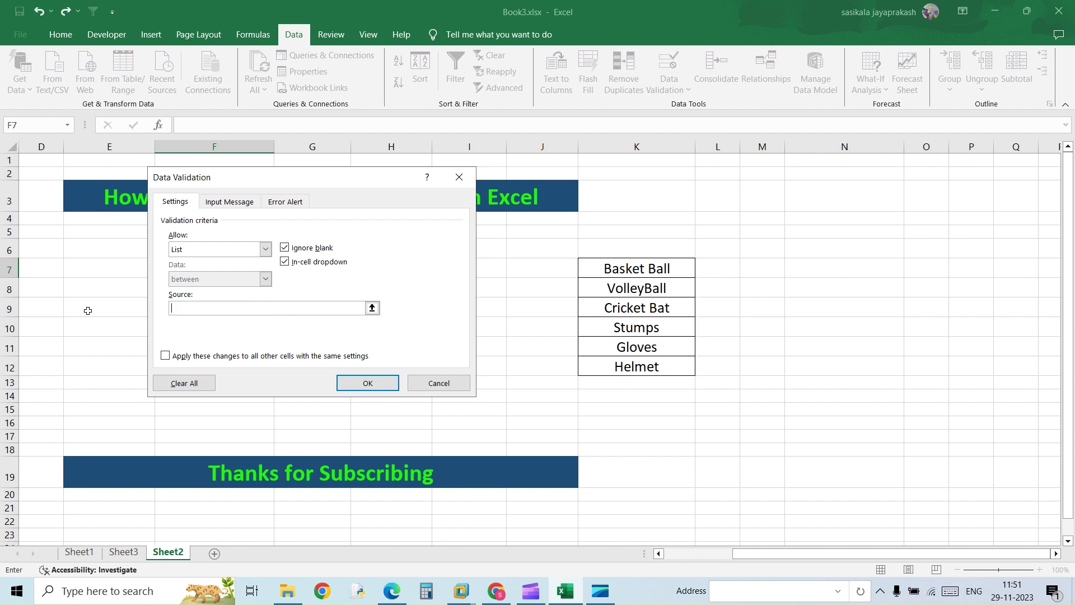
{"action": "left_click", "coordinate": [601, 277]}
{"action": "left_click_drag", "start_coordinate": [601, 277], "coordinate": [612, 367]}
{"action": "left_click", "coordinate": [366, 384]}
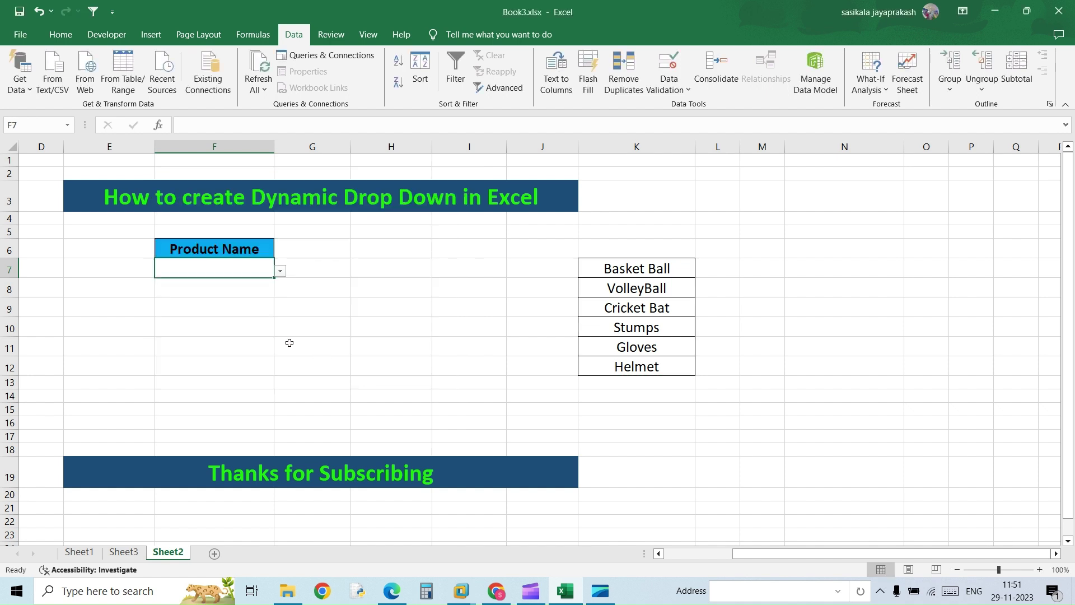
{"action": "left_click", "coordinate": [280, 271]}
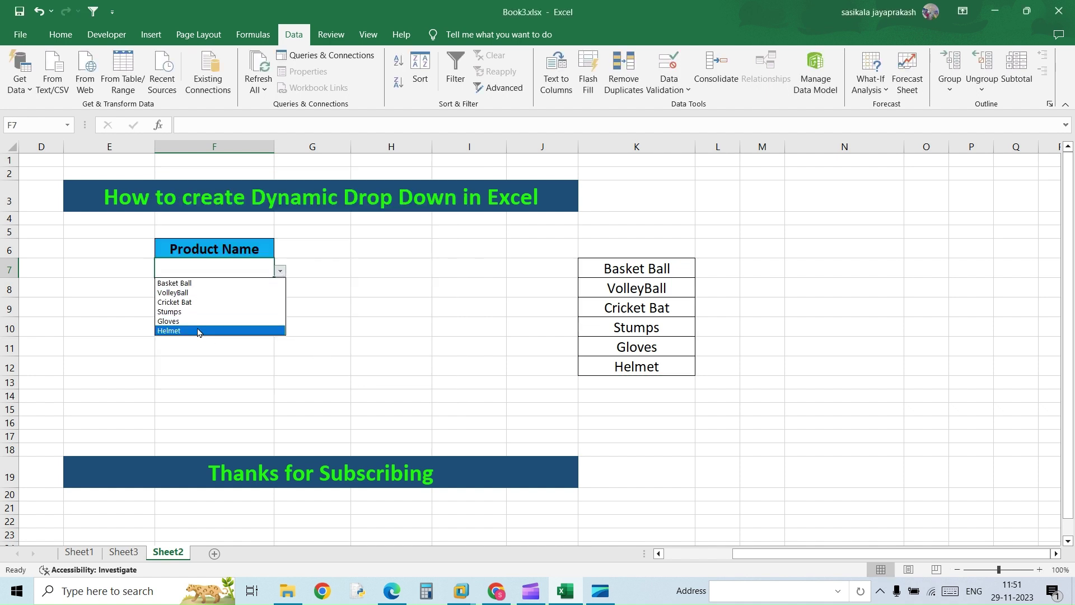
{"action": "left_click", "coordinate": [331, 329]}
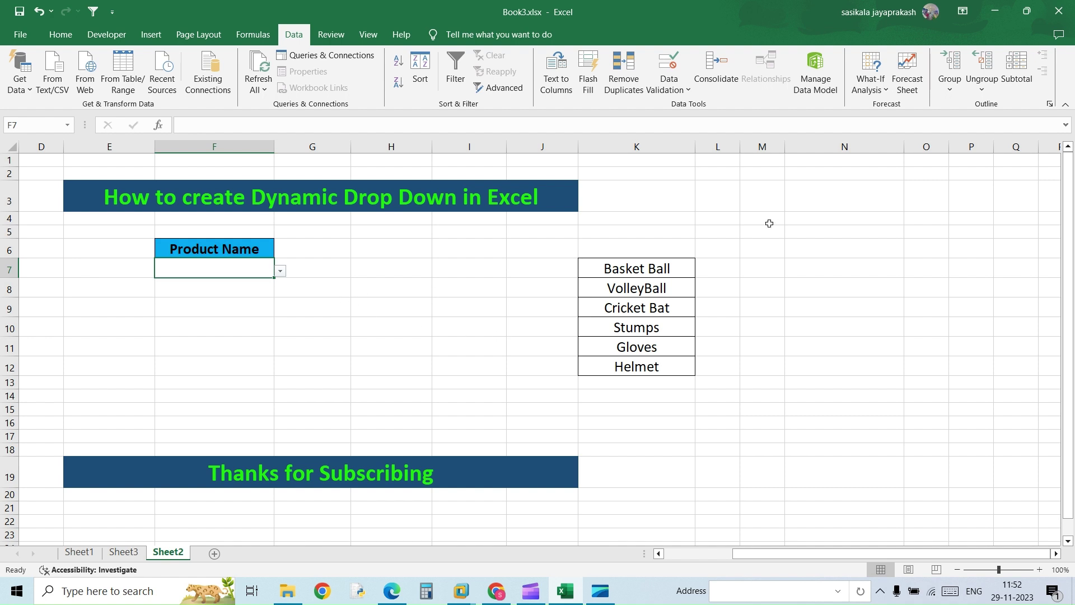
Clear everything from F7 and delete Helmet from K12
{"action": "left_click", "coordinate": [62, 35]}
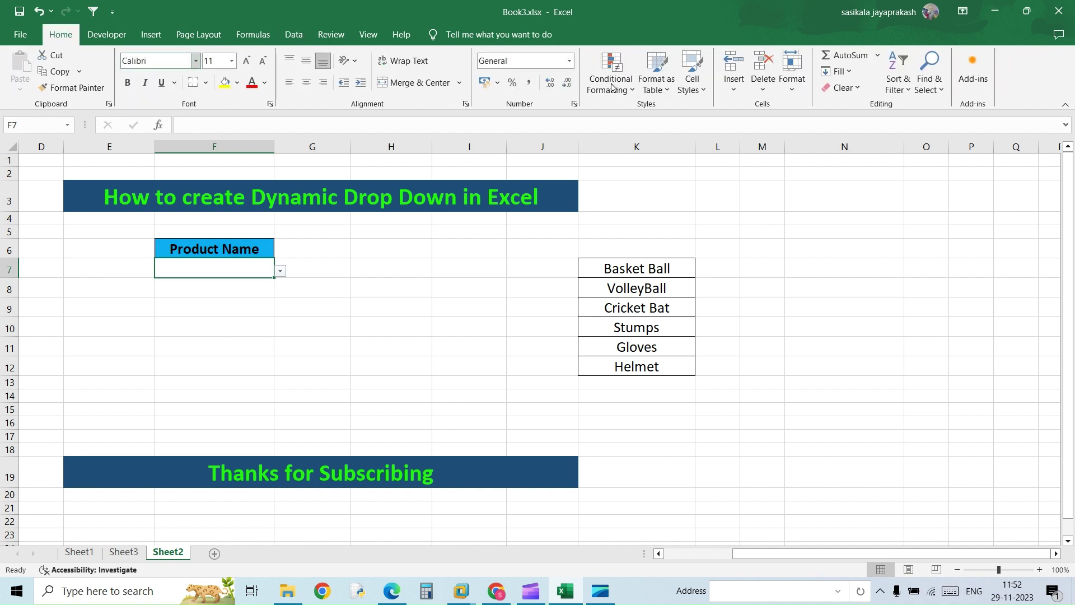
{"action": "left_click", "coordinate": [835, 89]}
{"action": "left_click", "coordinate": [839, 104]}
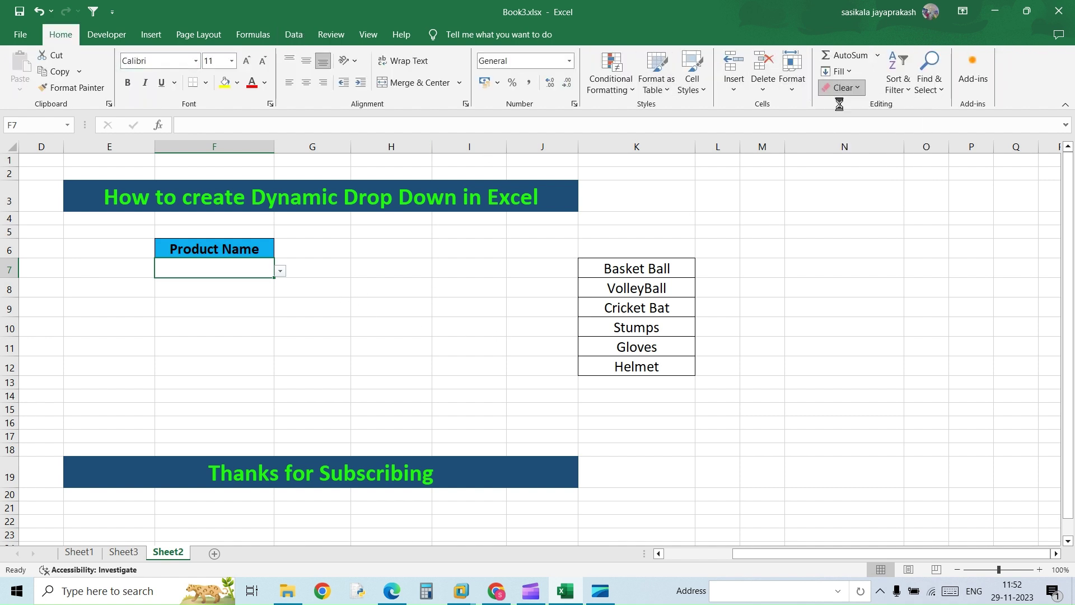
{"action": "left_click", "coordinate": [619, 365]}
{"action": "key", "text": "Delete"}
{"action": "left_click", "coordinate": [756, 322]}
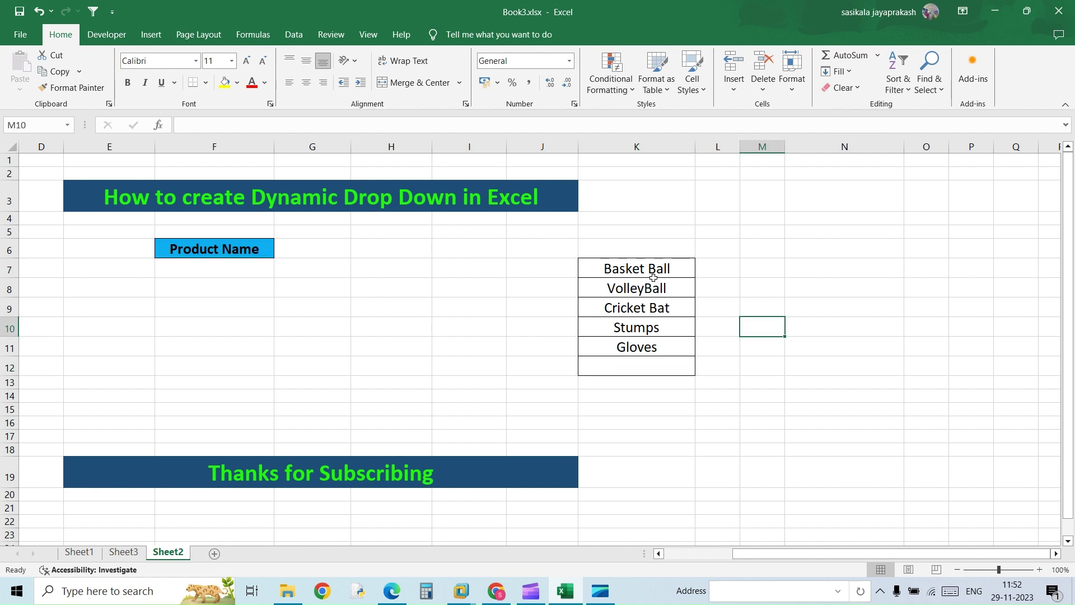
Name the range K7:K11 'Items' in the Name Box and reselect it
{"action": "left_click_drag", "start_coordinate": [621, 267], "coordinate": [621, 343]}
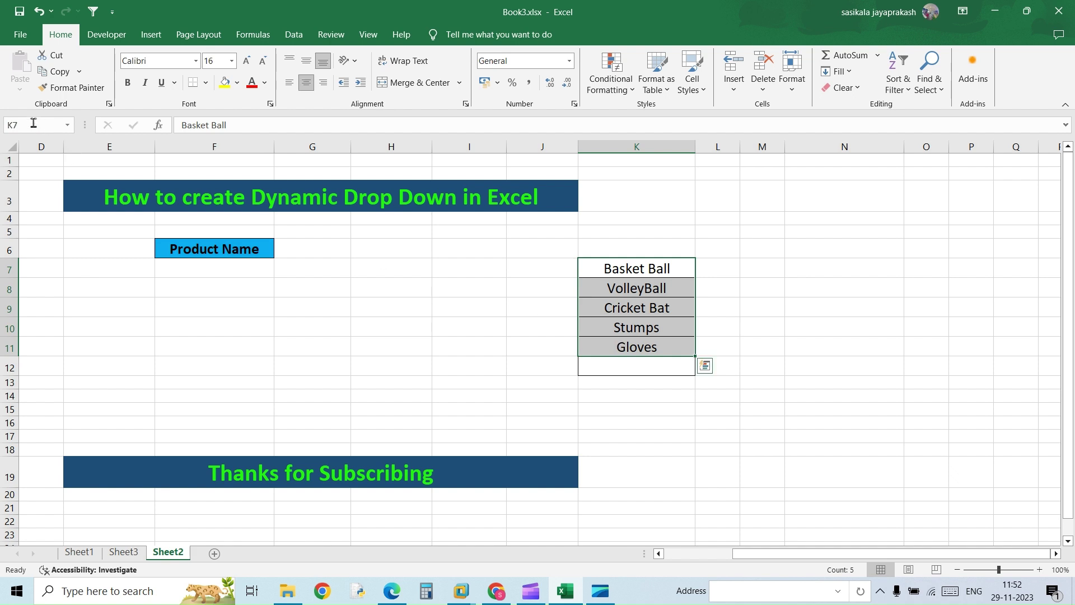
{"action": "left_click", "coordinate": [7, 125]}
{"action": "type", "text": "Items"}
{"action": "key", "text": "Return"}
{"action": "left_click", "coordinate": [376, 305]}
{"action": "left_click_drag", "start_coordinate": [625, 271], "coordinate": [612, 348]}
{"action": "left_click_drag", "start_coordinate": [642, 276], "coordinate": [612, 346]}
Convert K7:K11 into a headerless table with Ctrl+T, then select F7
{"action": "key", "text": "ctrl+t"}
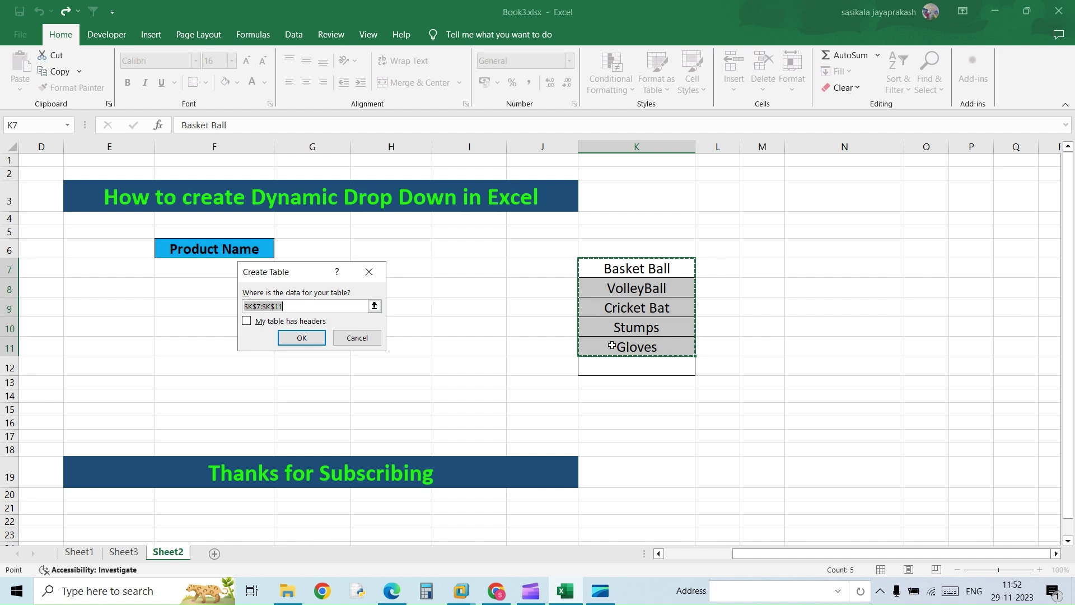
{"action": "left_click", "coordinate": [304, 337]}
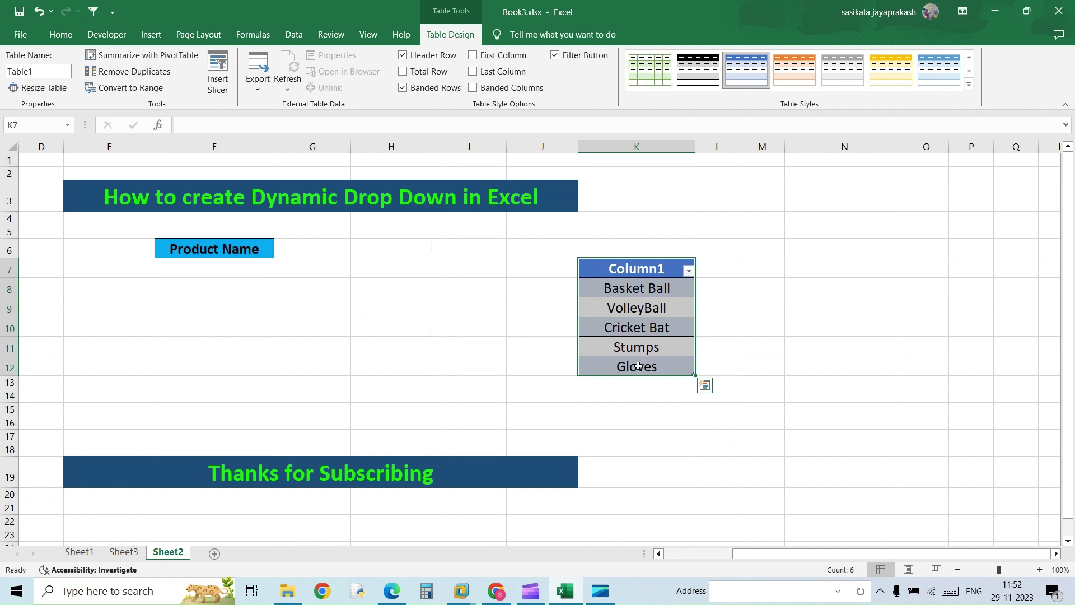
{"action": "left_click", "coordinate": [640, 334]}
{"action": "left_click", "coordinate": [232, 268]}
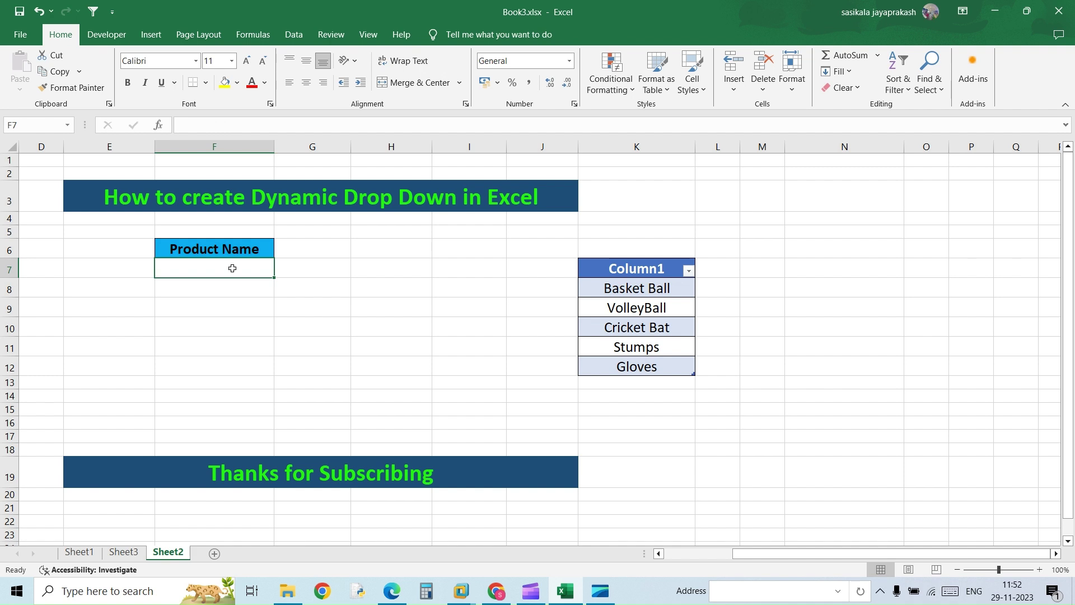
Give F7 list validation with source =Items and open its dropdown
{"action": "left_click", "coordinate": [294, 35]}
{"action": "left_click", "coordinate": [673, 90]}
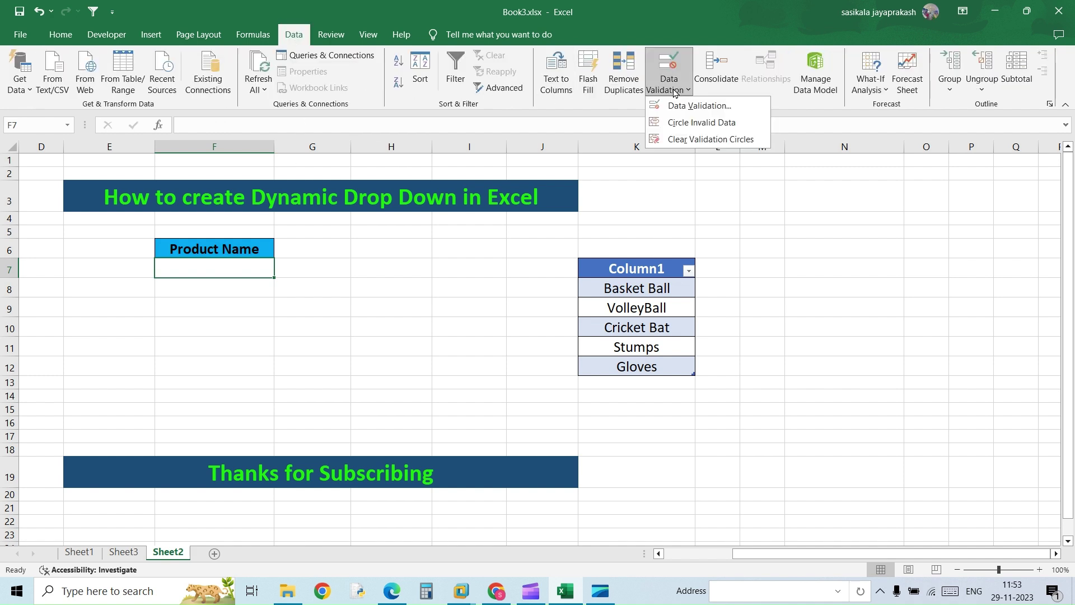
{"action": "left_click", "coordinate": [680, 106]}
{"action": "left_click", "coordinate": [264, 252]}
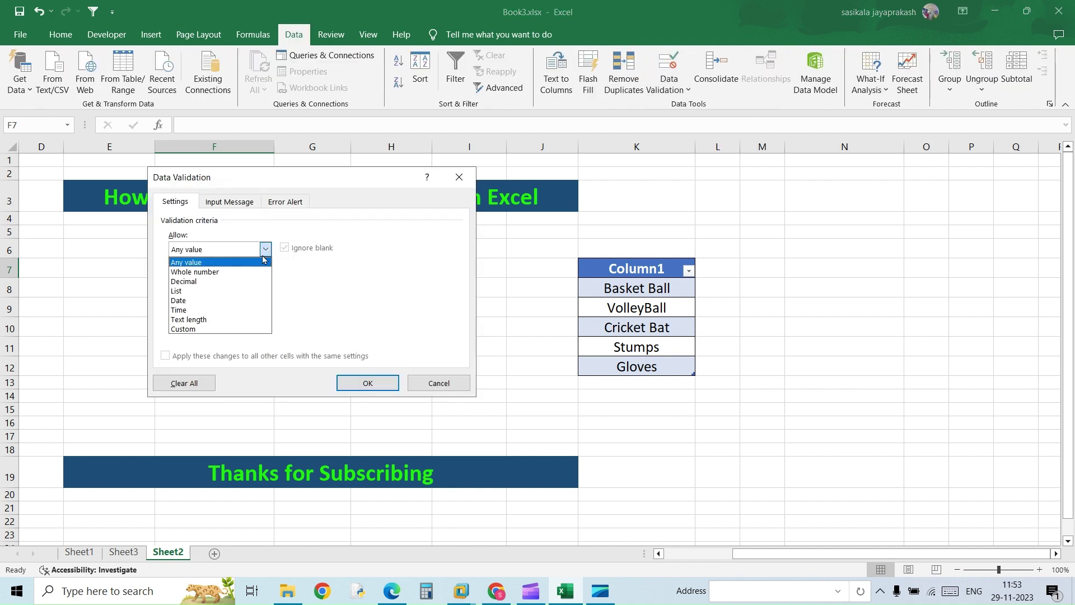
{"action": "left_click", "coordinate": [216, 291]}
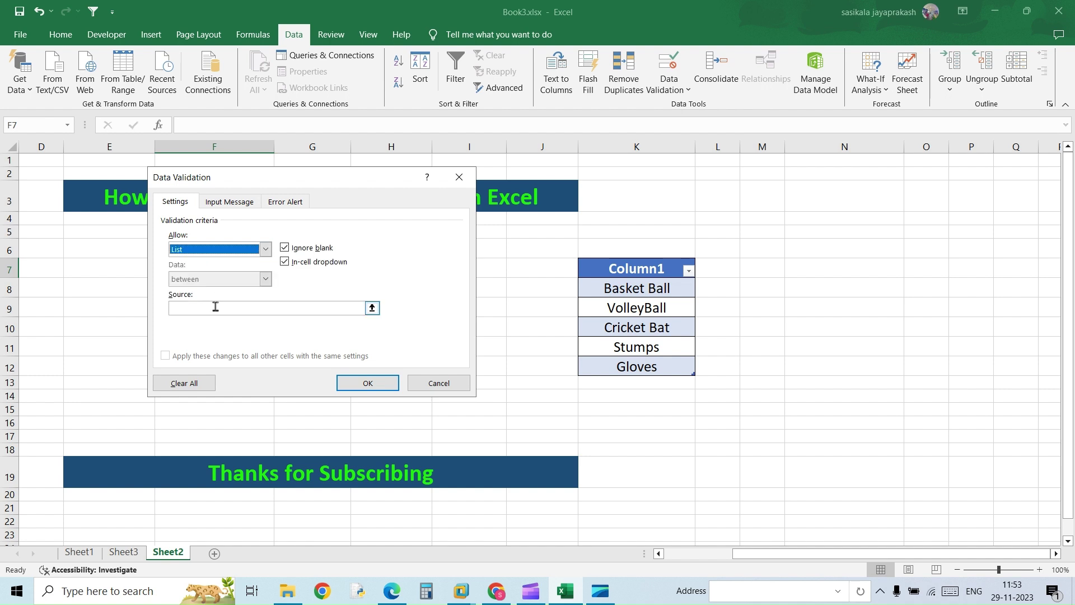
{"action": "left_click", "coordinate": [215, 307]}
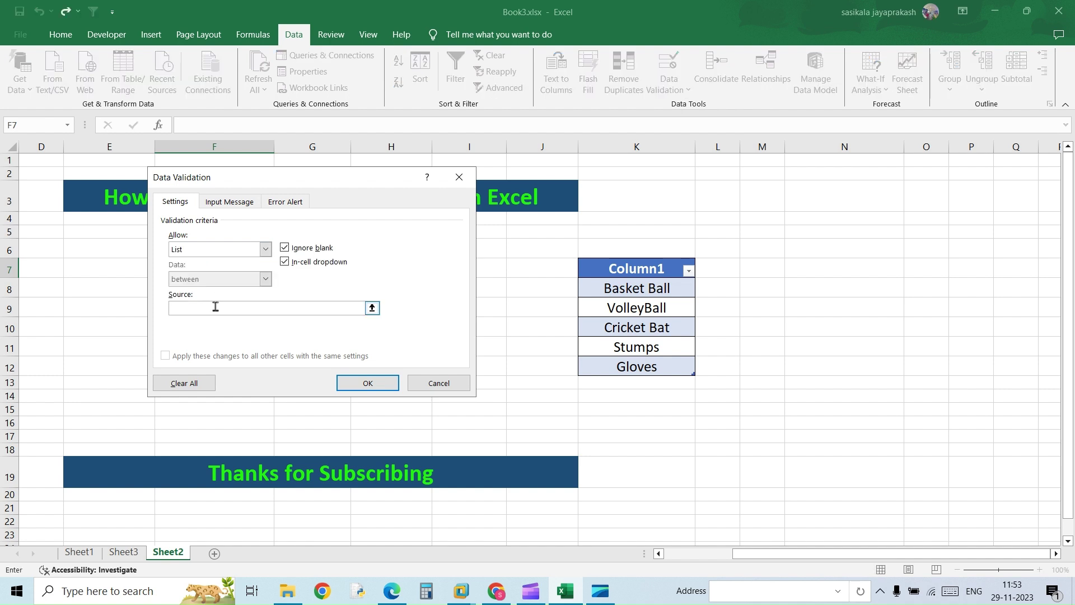
{"action": "type", "text": "=Items"}
{"action": "left_click", "coordinate": [356, 384]}
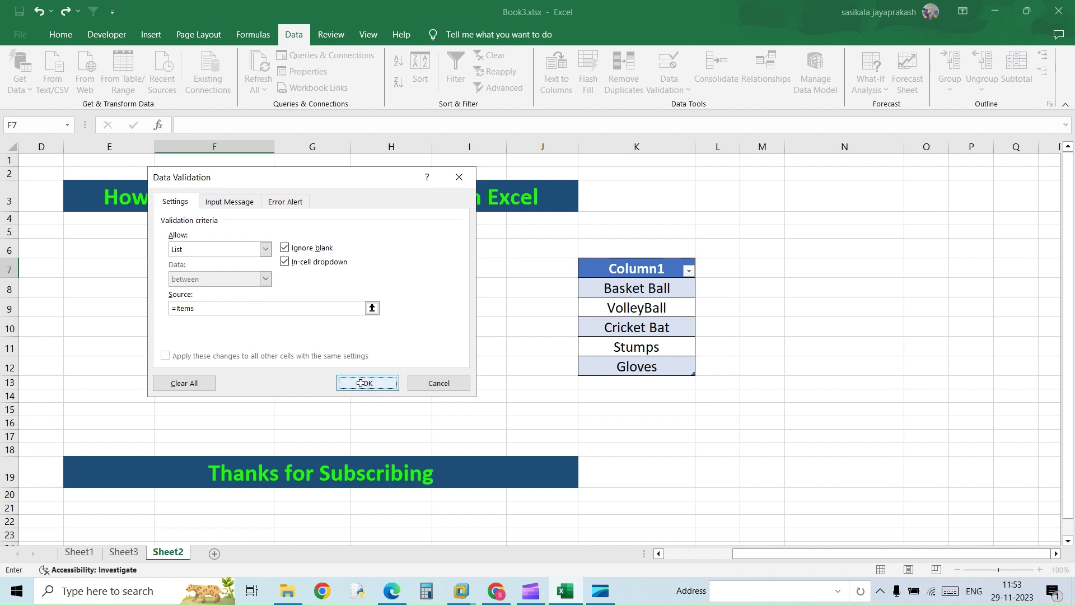
{"action": "left_click", "coordinate": [281, 273]}
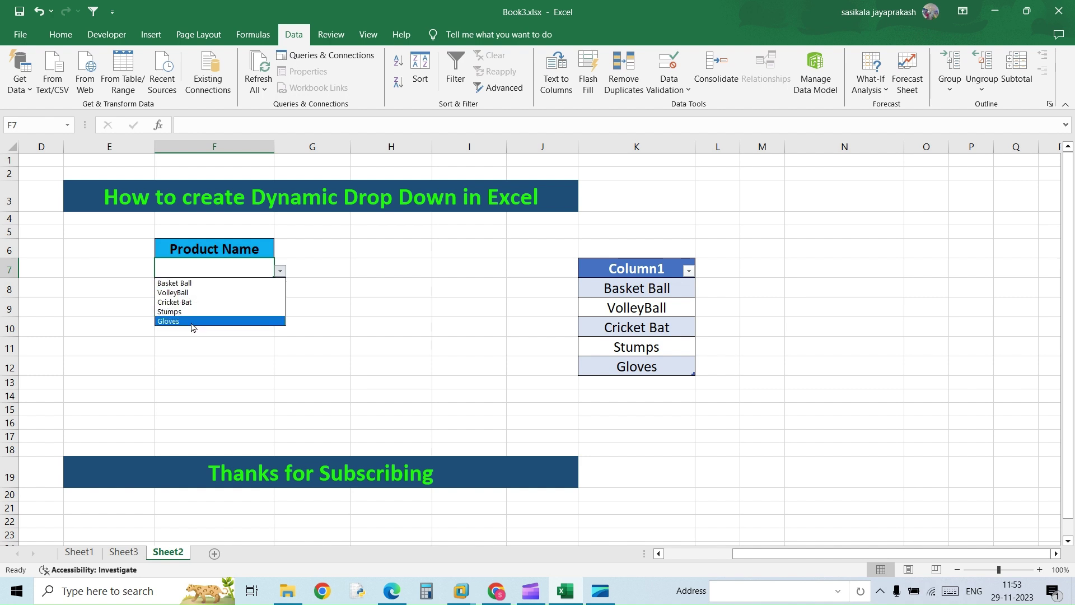
Type Helmet in K13 and check that F7's dropdown now lists it
{"action": "left_click", "coordinate": [620, 381]}
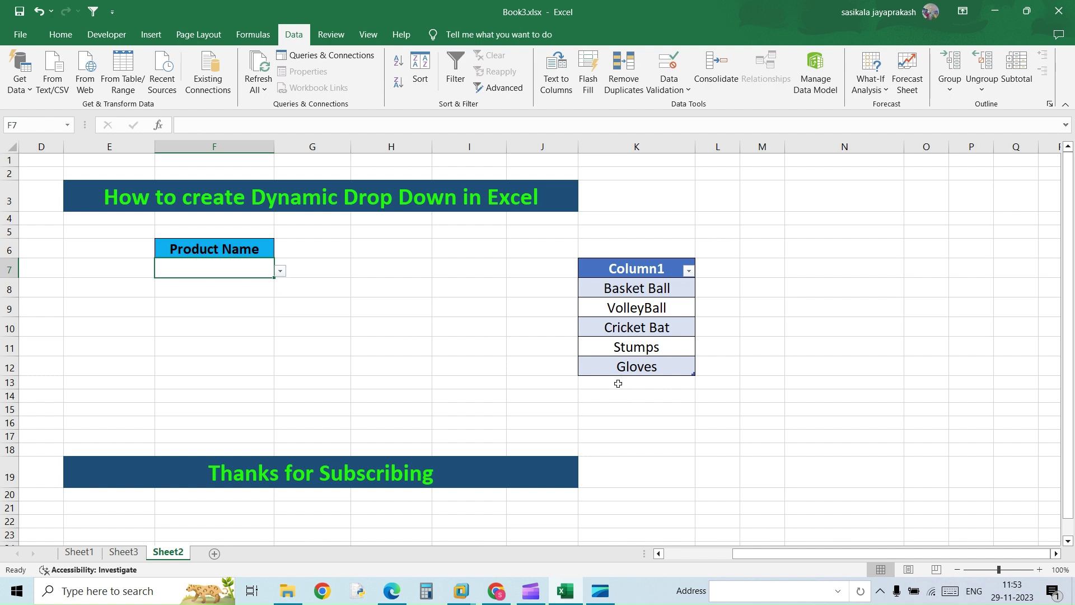
{"action": "left_click", "coordinate": [618, 384]}
{"action": "type", "text": "Helmet"}
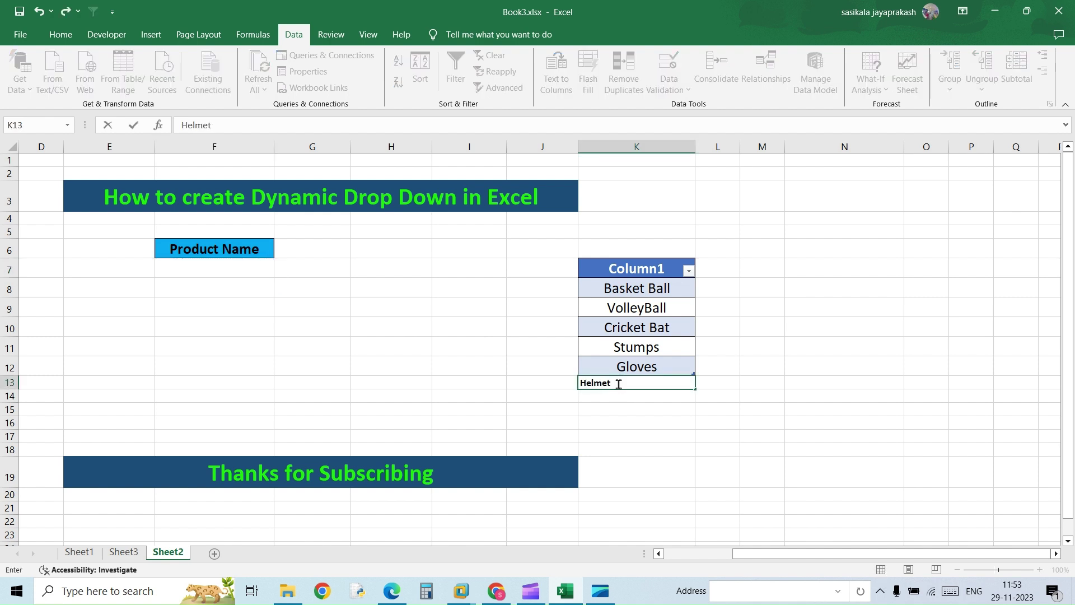
{"action": "key", "text": "Return"}
{"action": "left_click", "coordinate": [260, 274]}
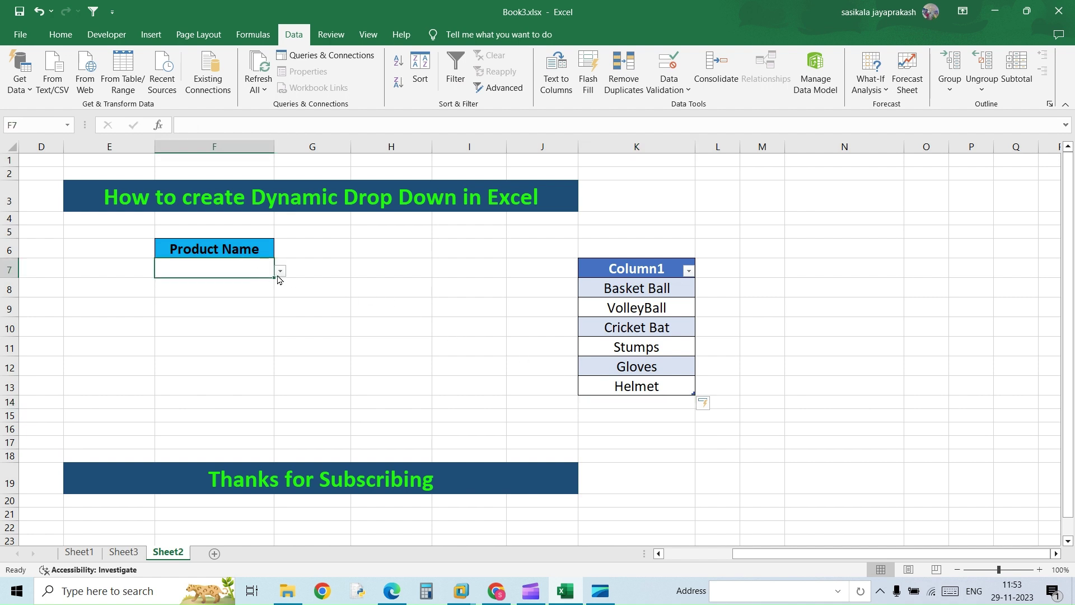
{"action": "left_click", "coordinate": [278, 273]}
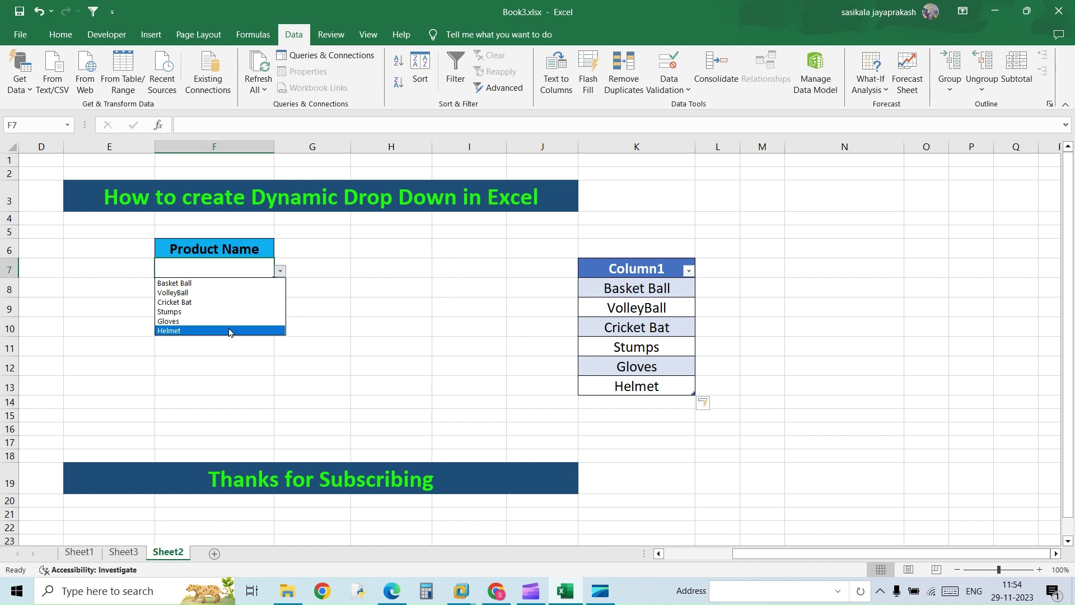
Enter Tennis Ball in K14 and verify it appears in F7's dropdown
{"action": "left_click", "coordinate": [635, 407]}
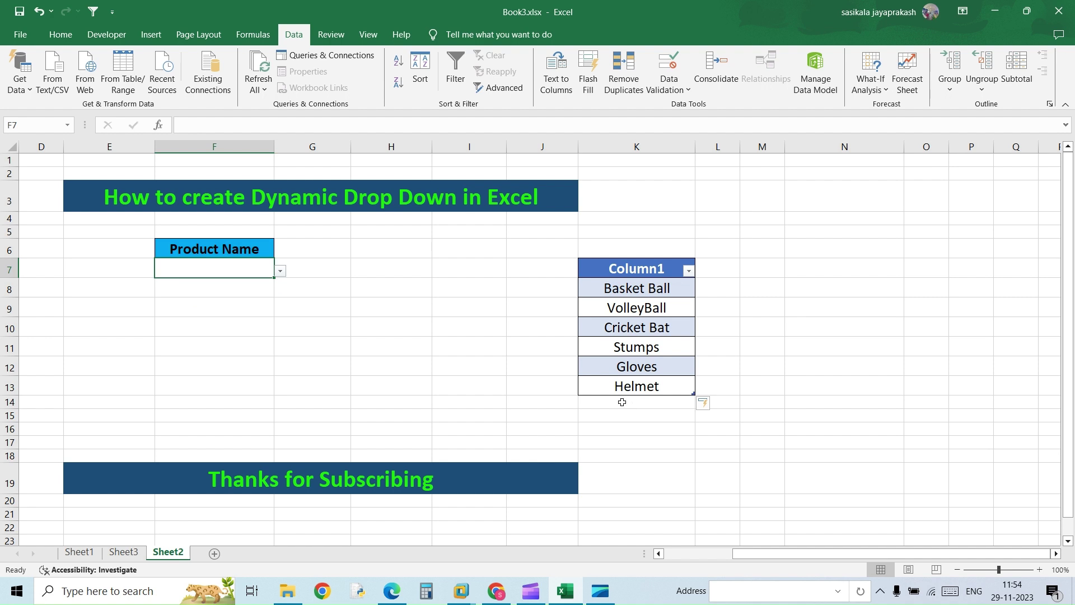
{"action": "left_click", "coordinate": [622, 402]}
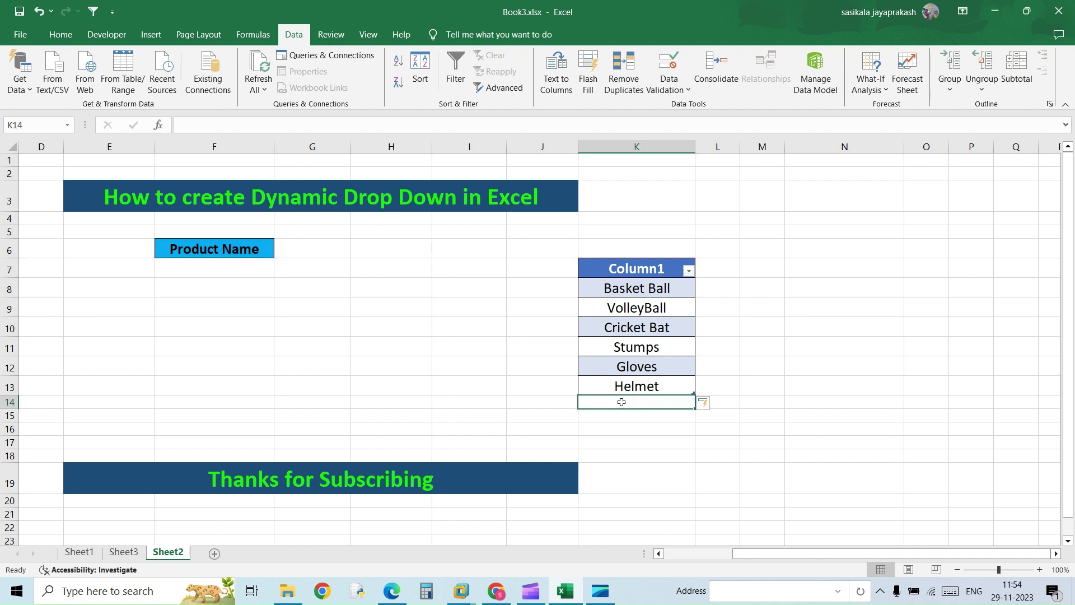
{"action": "type", "text": "Te"}
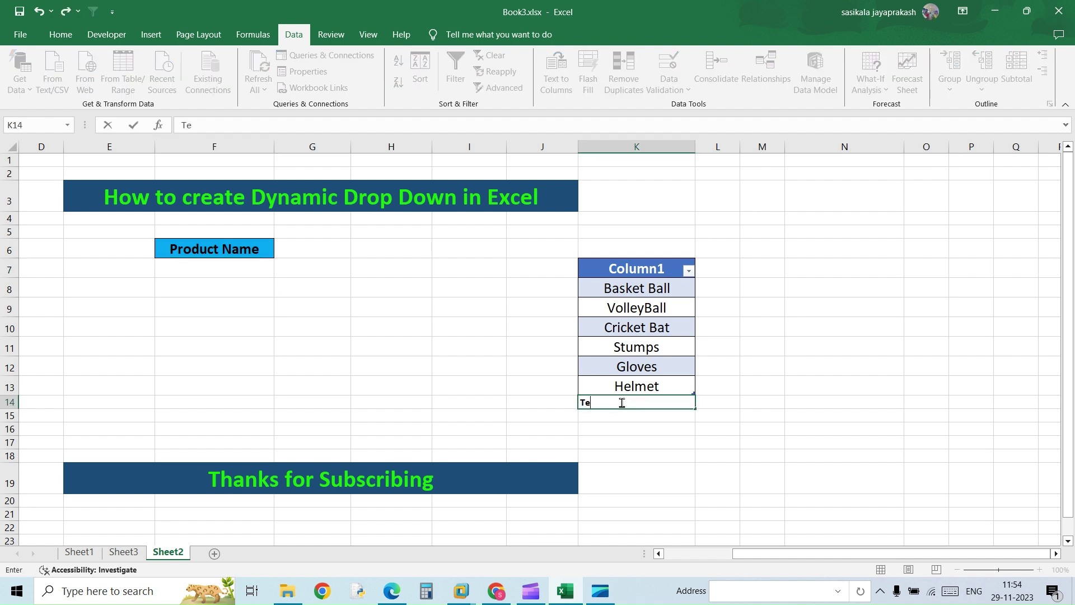
{"action": "type", "text": "nnis Ball"}
{"action": "key", "text": "Return"}
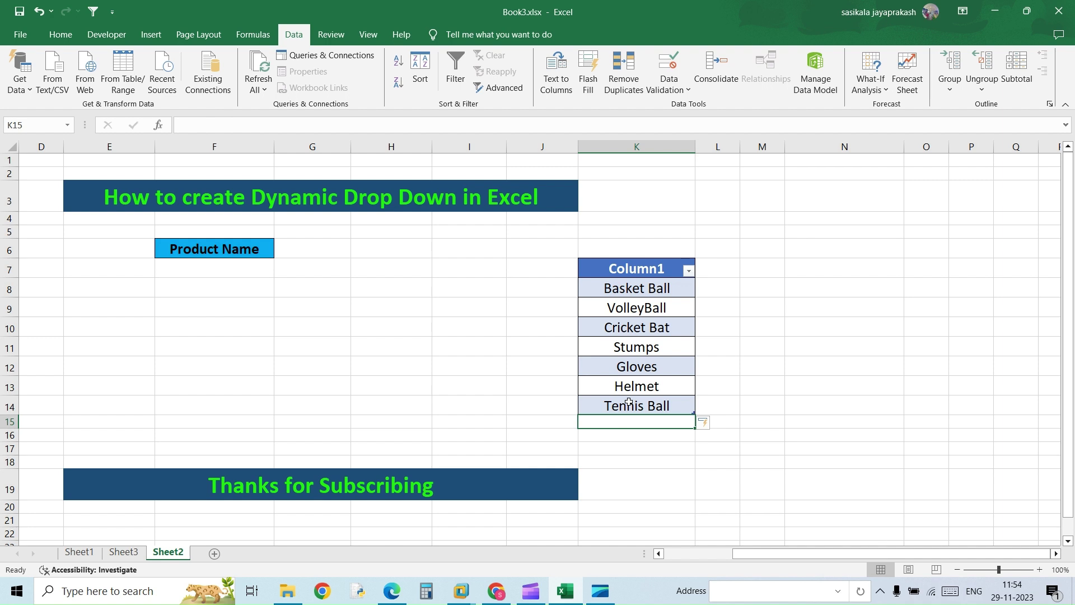
{"action": "left_click", "coordinate": [224, 271]}
{"action": "left_click", "coordinate": [282, 273]}
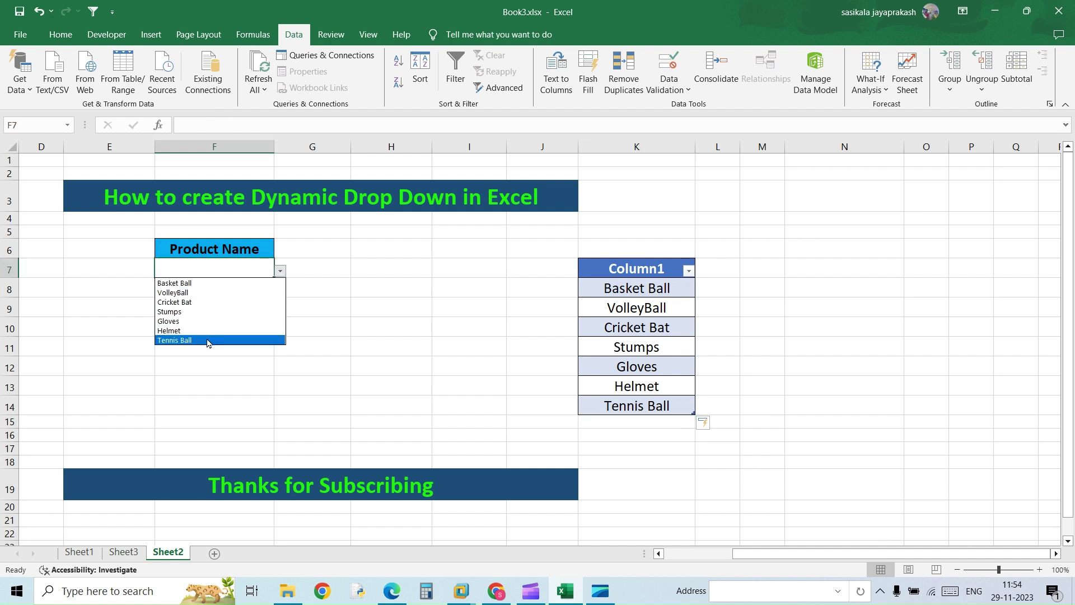
{"action": "key", "text": "Escape"}
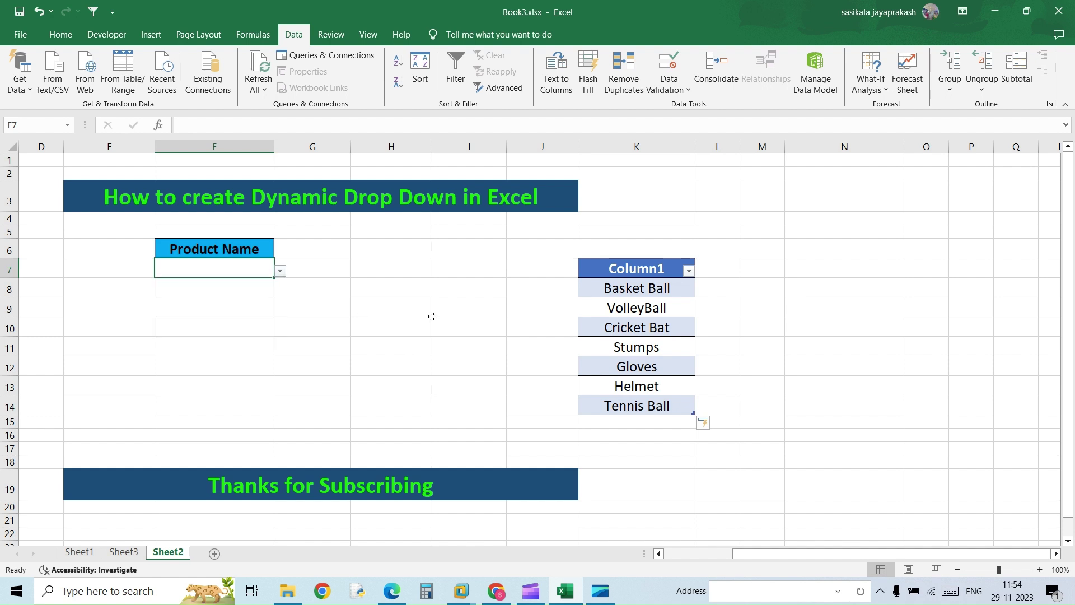